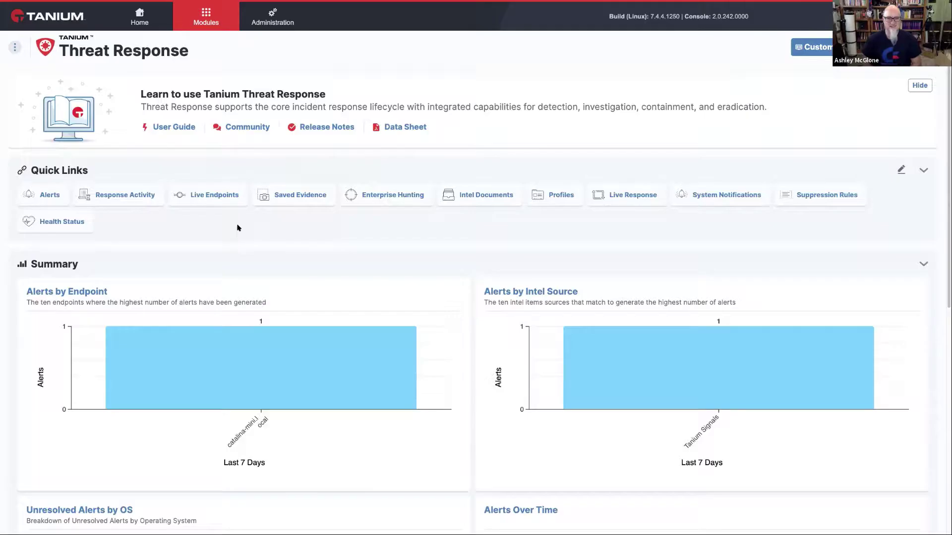
- Connect to the recent live endpoint Mojave-ESXi-HN and open its recorded activity
left_click(217, 195)
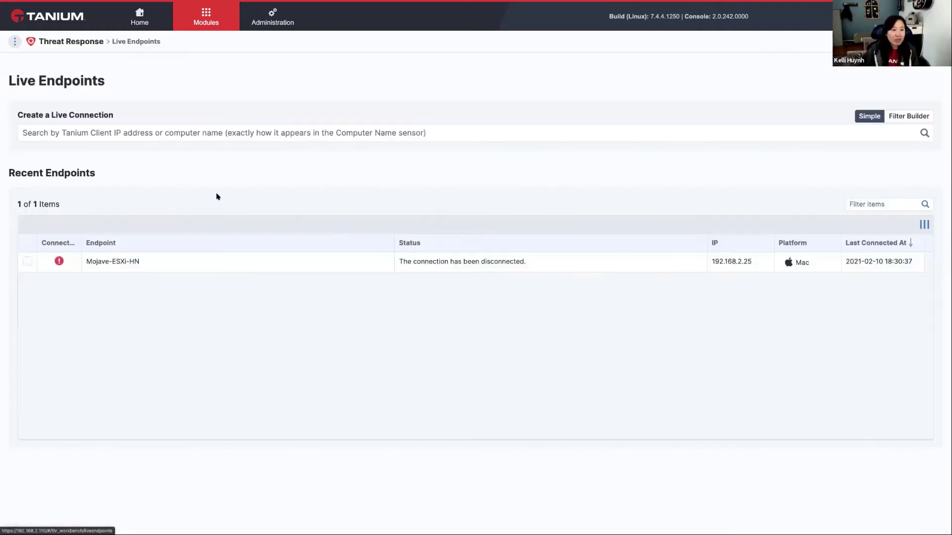
left_click(27, 262)
left_click(140, 204)
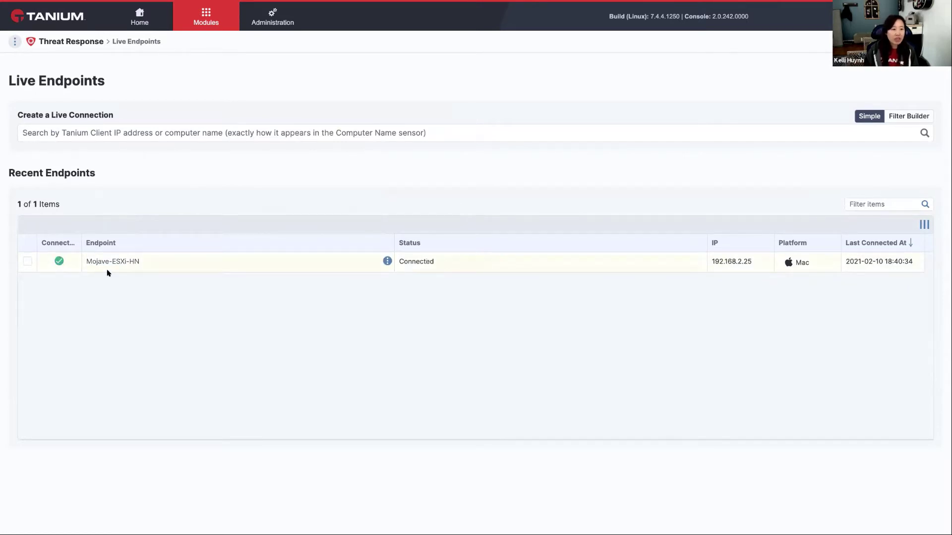
left_click(121, 264)
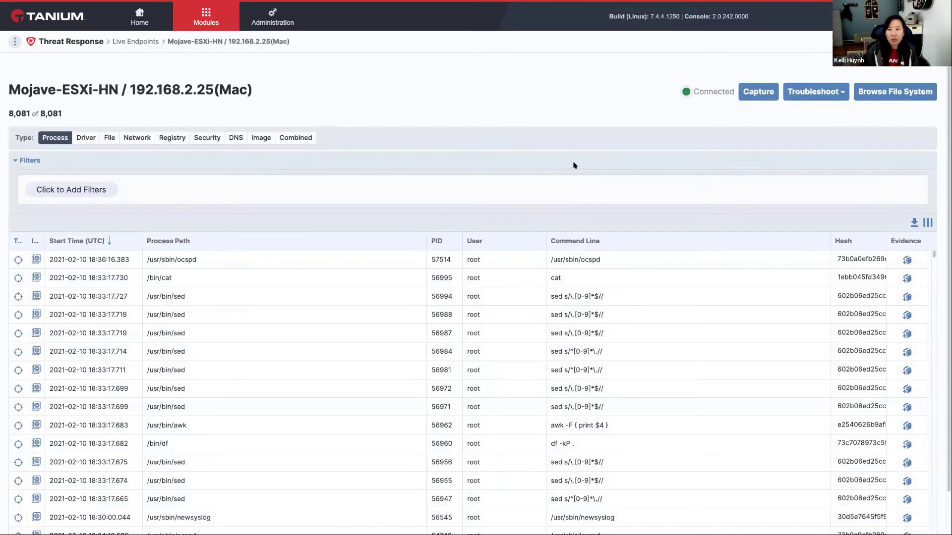
- Browse the endpoint's file system to the /Users/admin/Documents/ folder
left_click(909, 93)
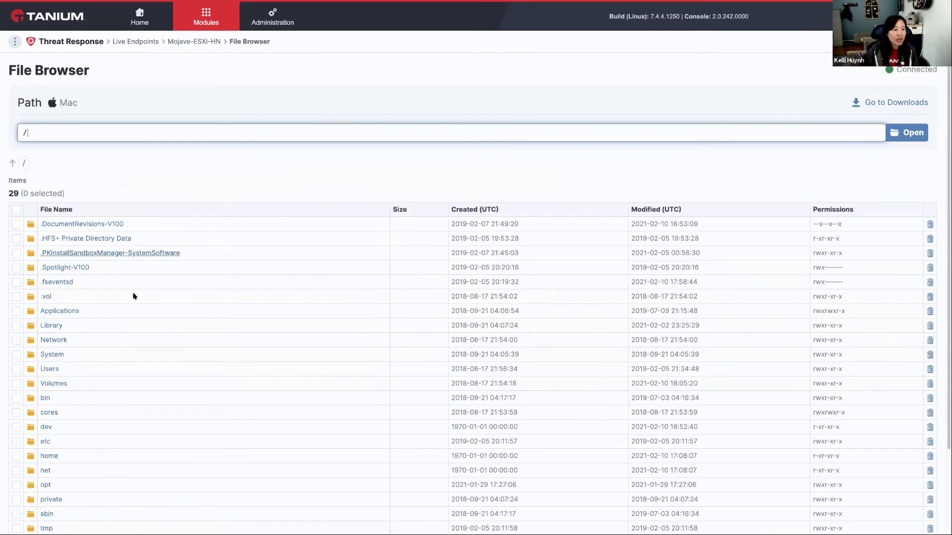
scroll(133, 296, "down", 2)
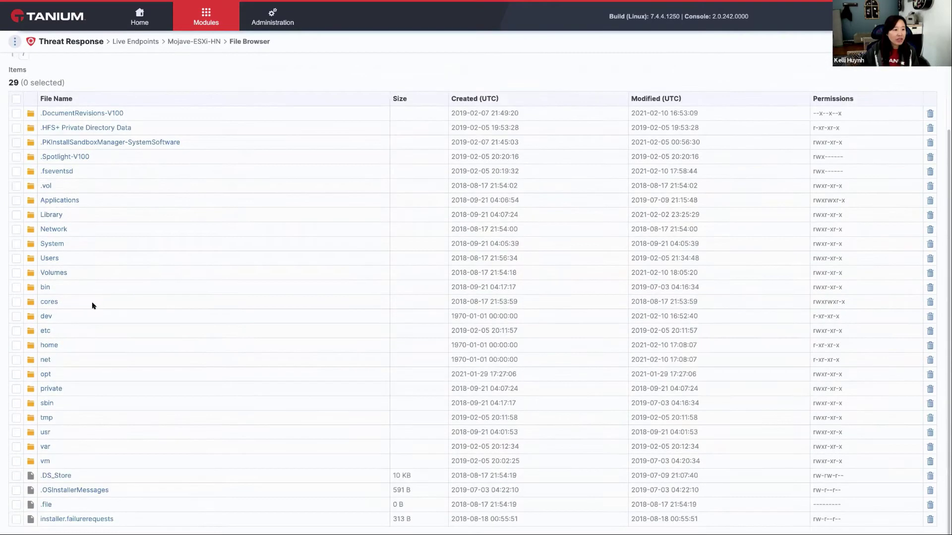
left_click(49, 258)
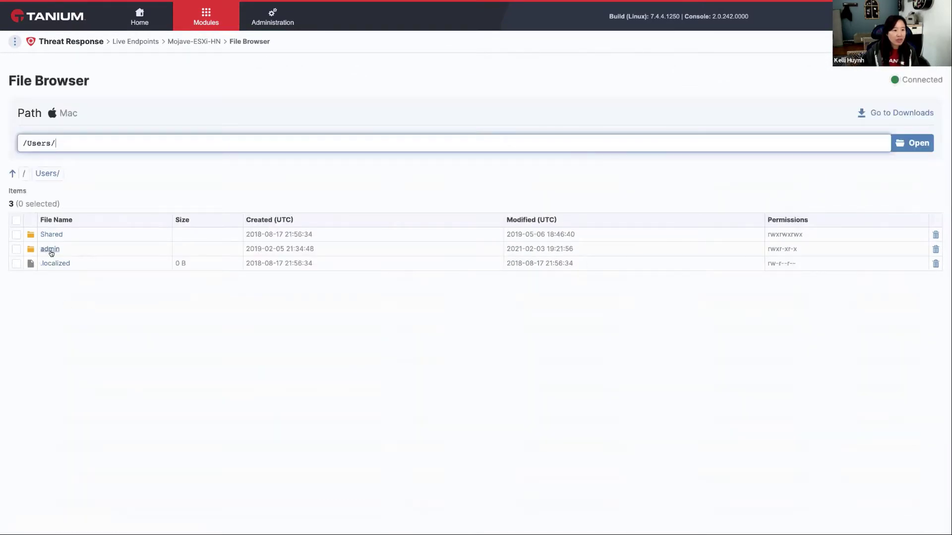
left_click(50, 249)
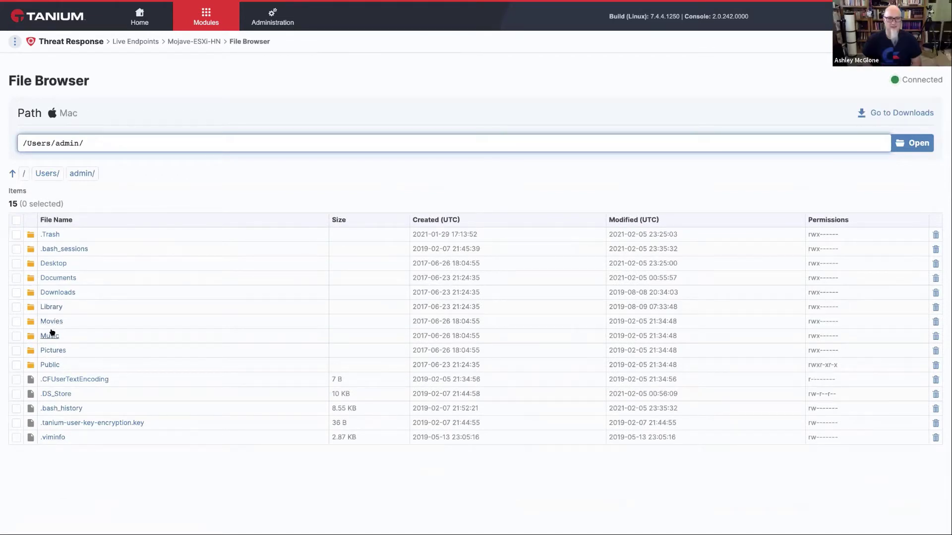
left_click(61, 279)
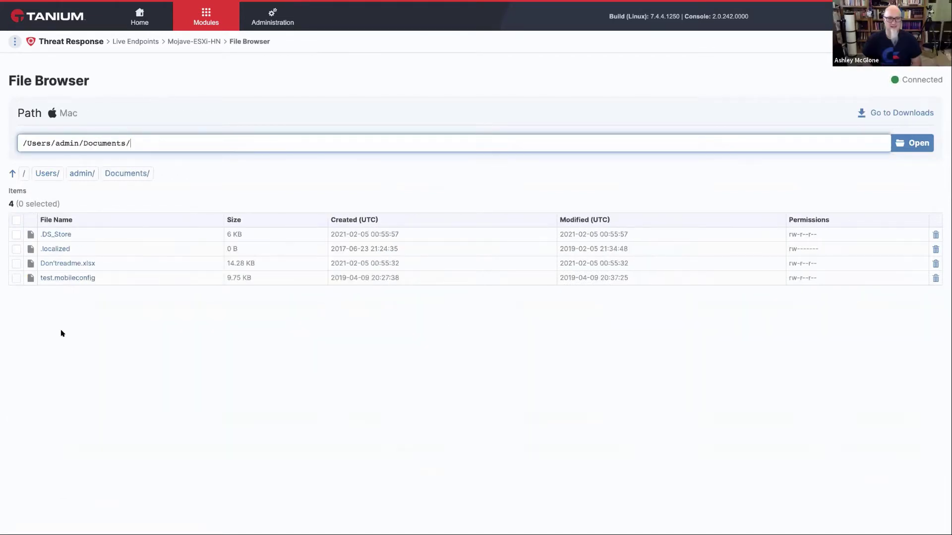
- Download test.mobileconfig from the endpoint as saved evidence
left_click(16, 278)
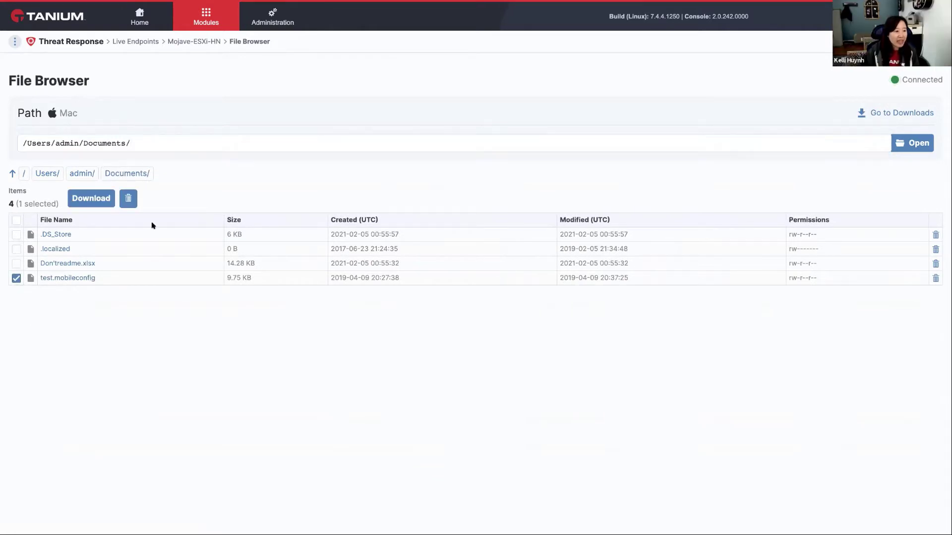
left_click(91, 198)
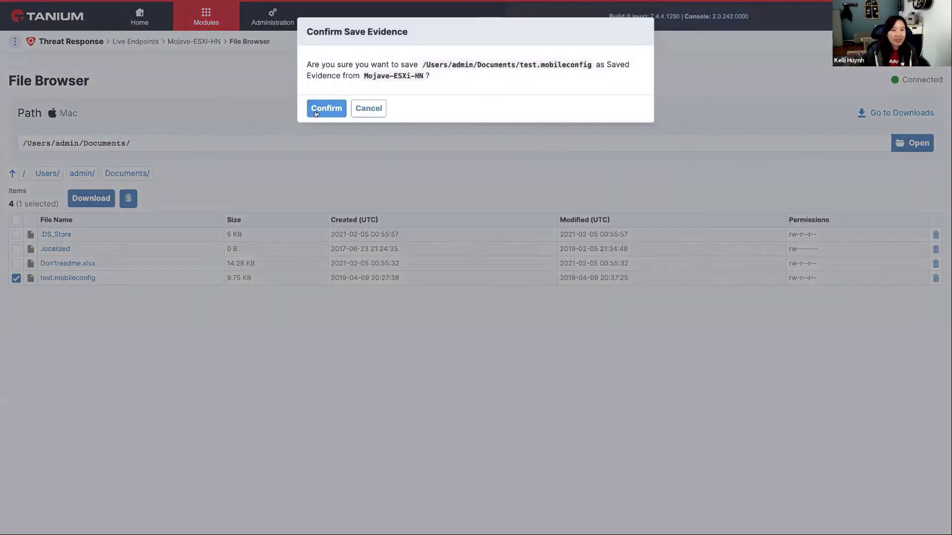
left_click(314, 114)
left_click(320, 98)
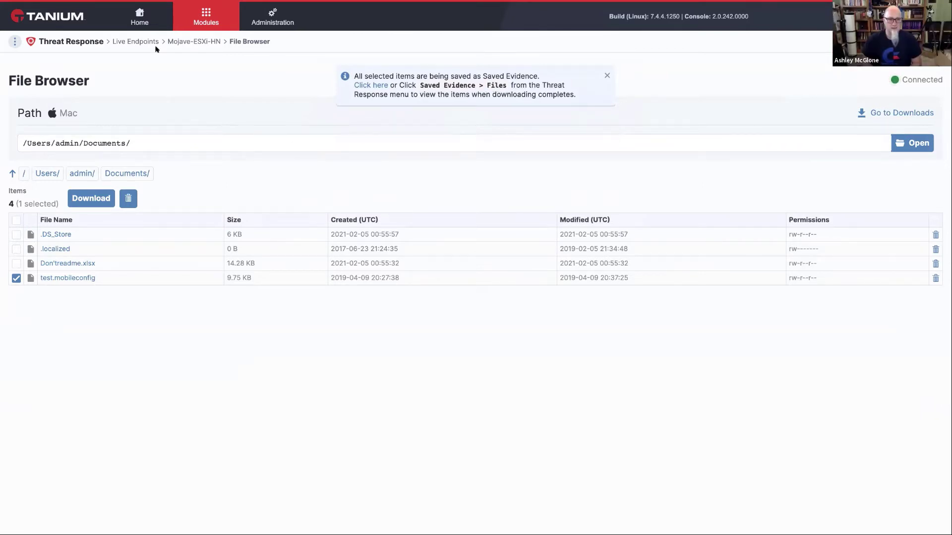
- Return from the file browser to the Mojave-ESXi-HN recorded activity and view its Driver events
left_click(13, 174)
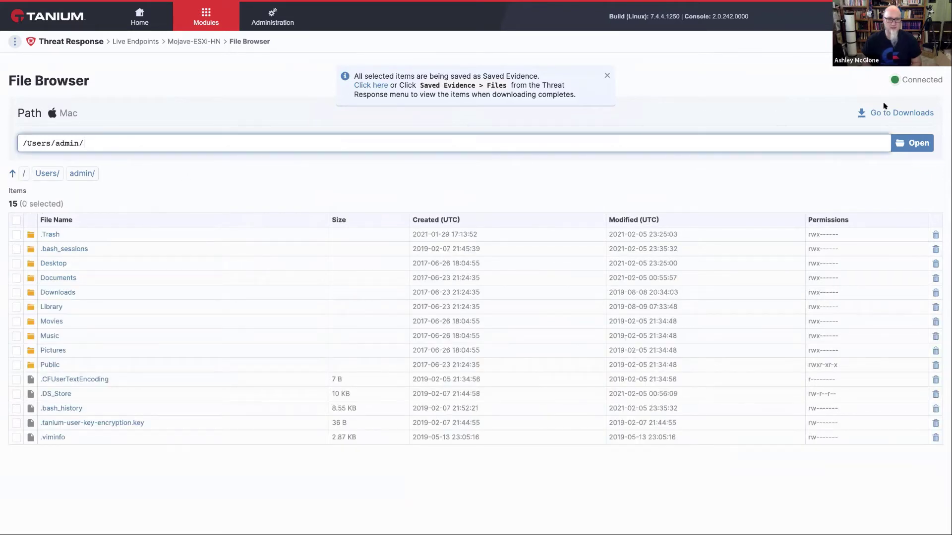
left_click(193, 42)
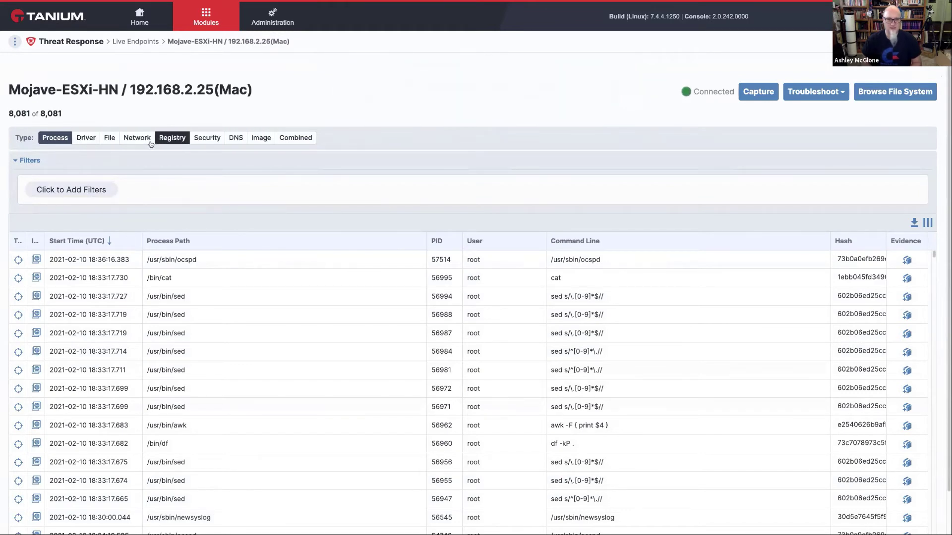
left_click(85, 141)
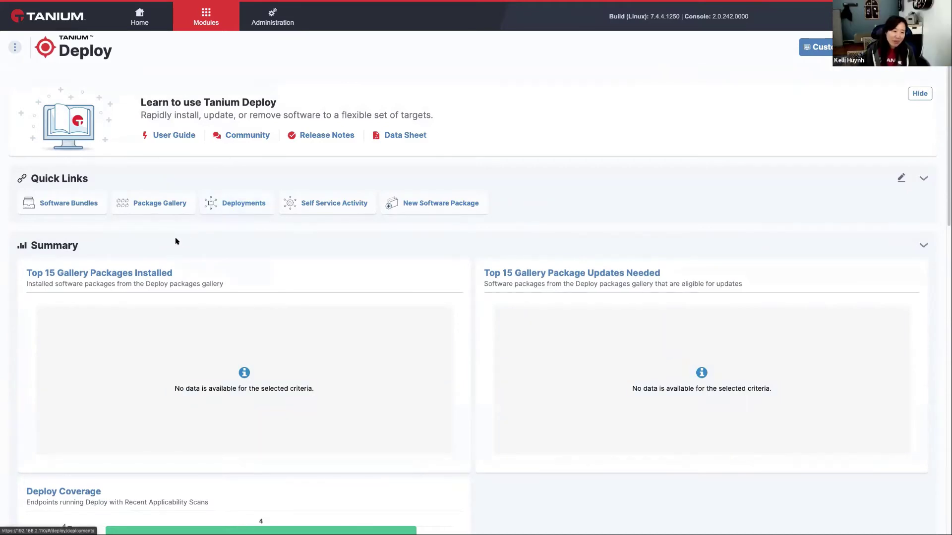
- Open Deploy's predefined package gallery and filter it to the macOS platform
left_click(147, 209)
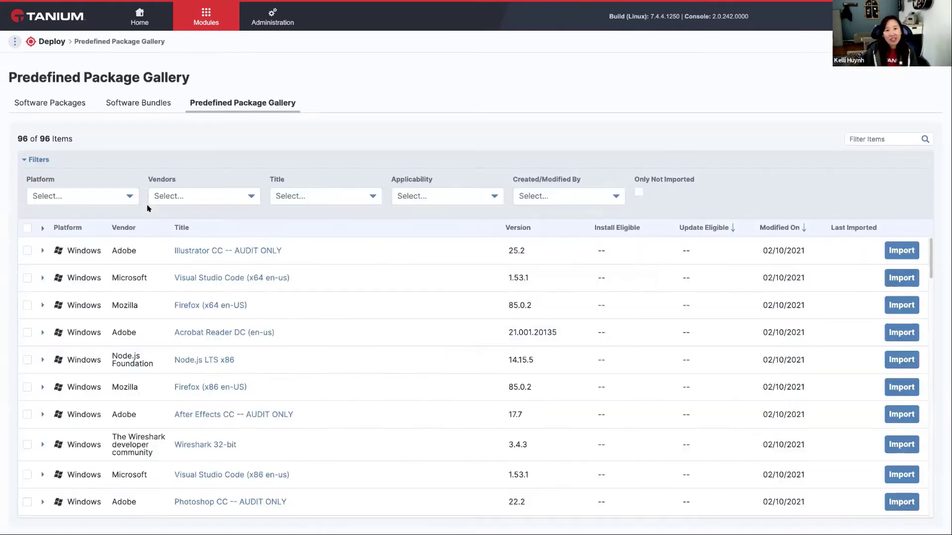
left_click(95, 195)
left_click(77, 216)
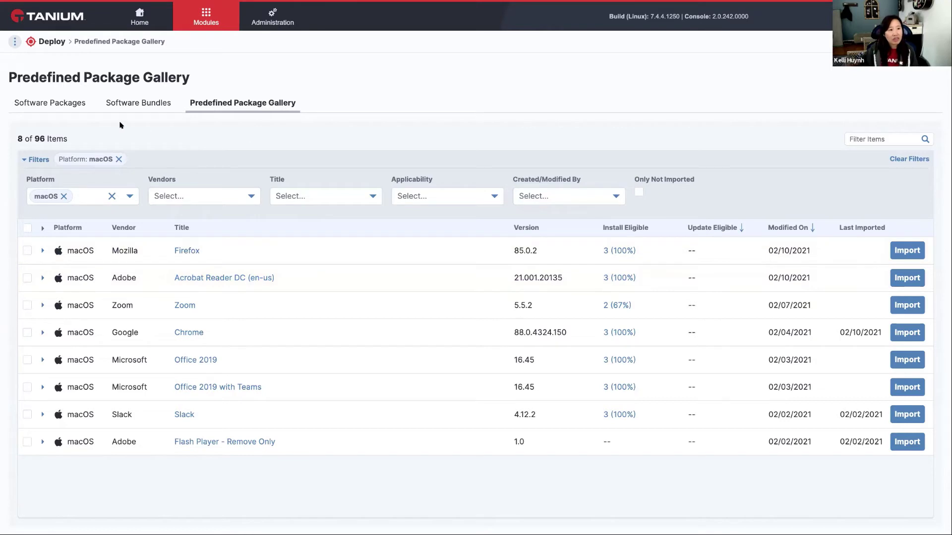
- Filter Deploy's software packages to the macOS platform, and return to the predefined package gallery
left_click(69, 106)
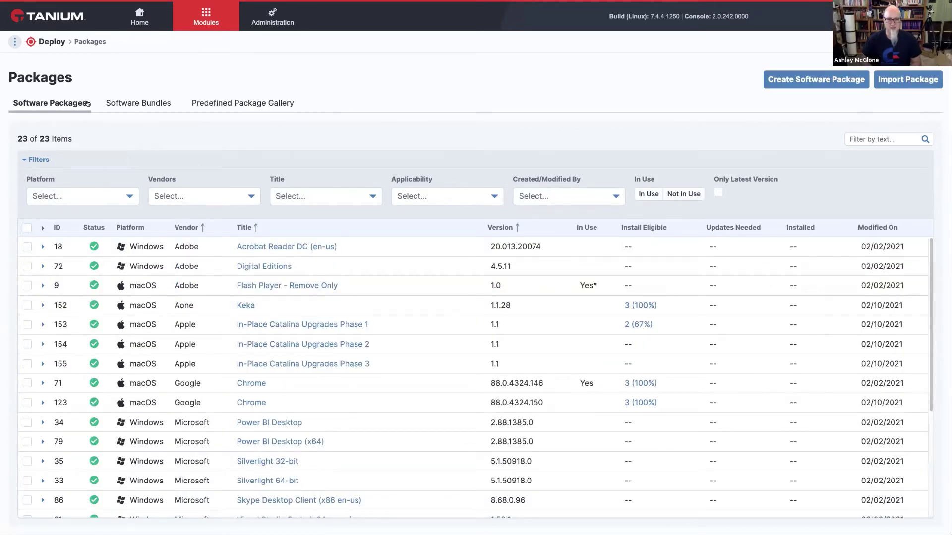
left_click(128, 199)
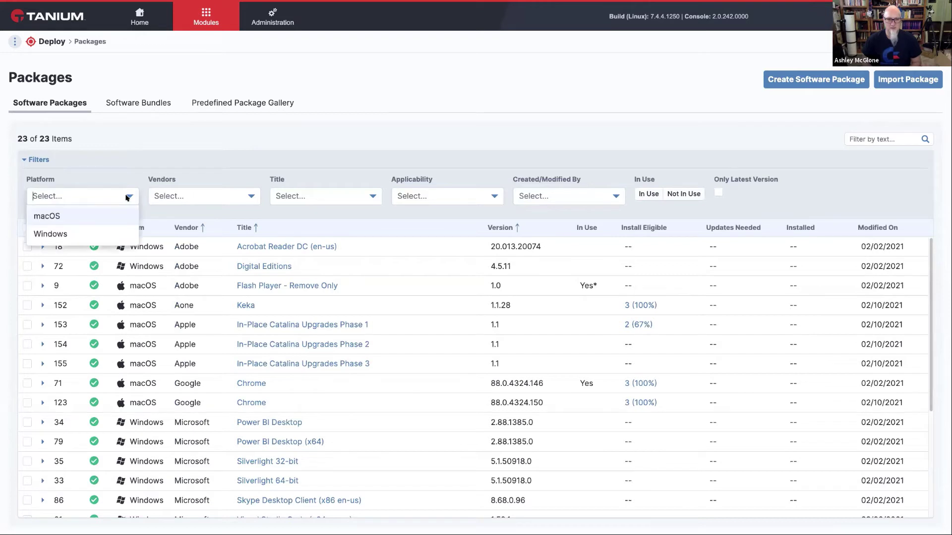
left_click(96, 215)
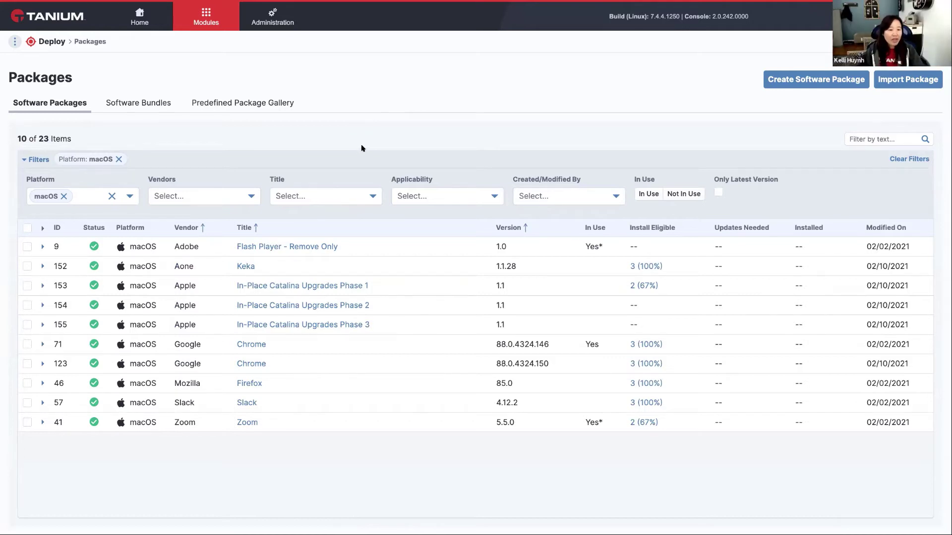
left_click(222, 105)
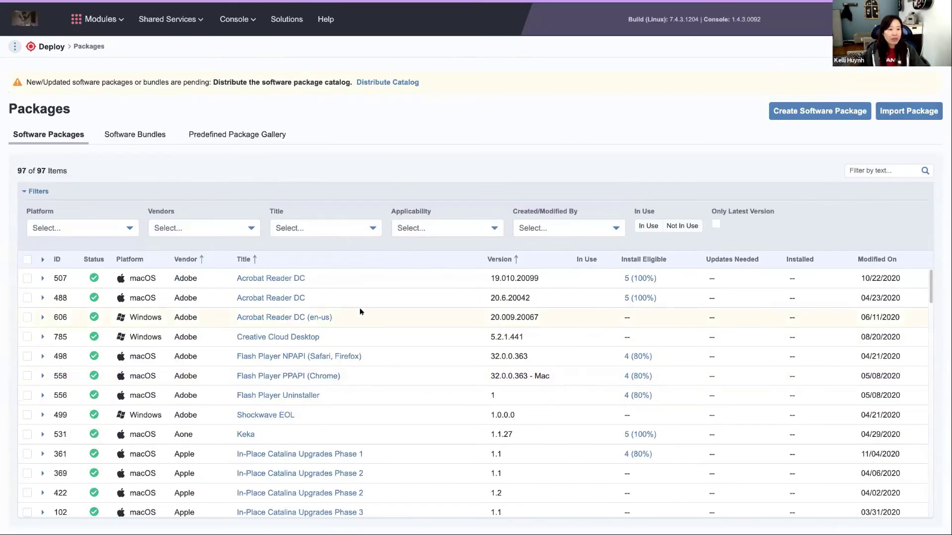
- In the other Tanium console, filter the software packages to macOS and look through the list
left_click(112, 230)
left_click(77, 271)
scroll(367, 347, "down", 5)
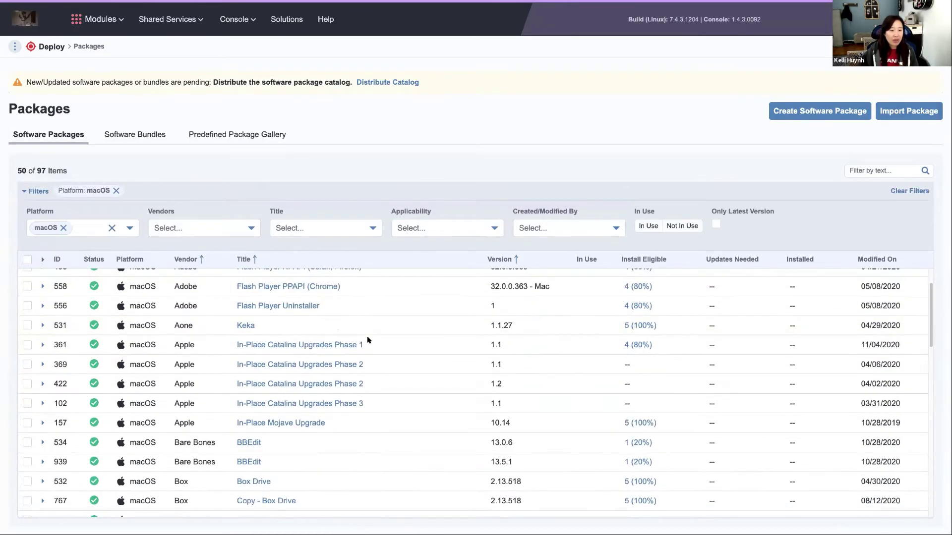
scroll(367, 349, "down", 3)
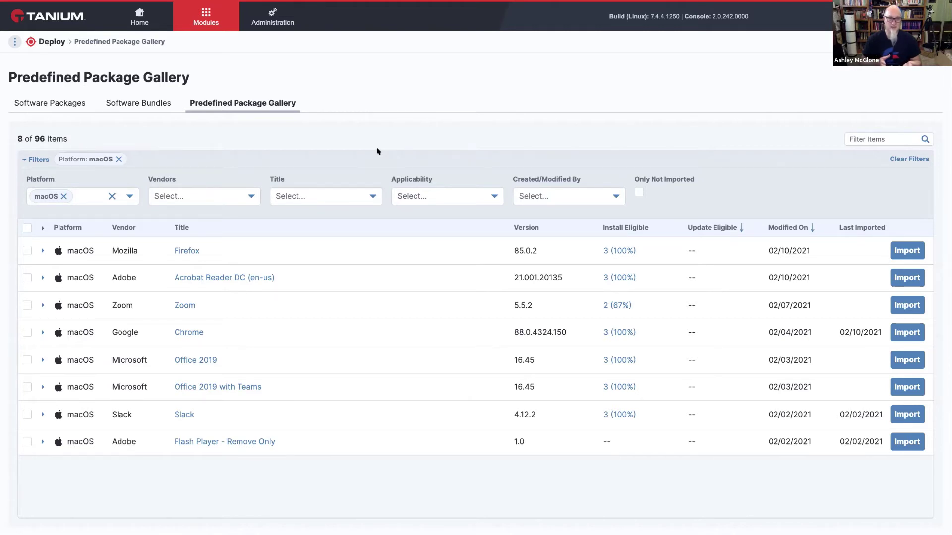
- Open the macOS Chrome 88.0.4324.150 software package and review its details and its install, update and remove operations
left_click(72, 111)
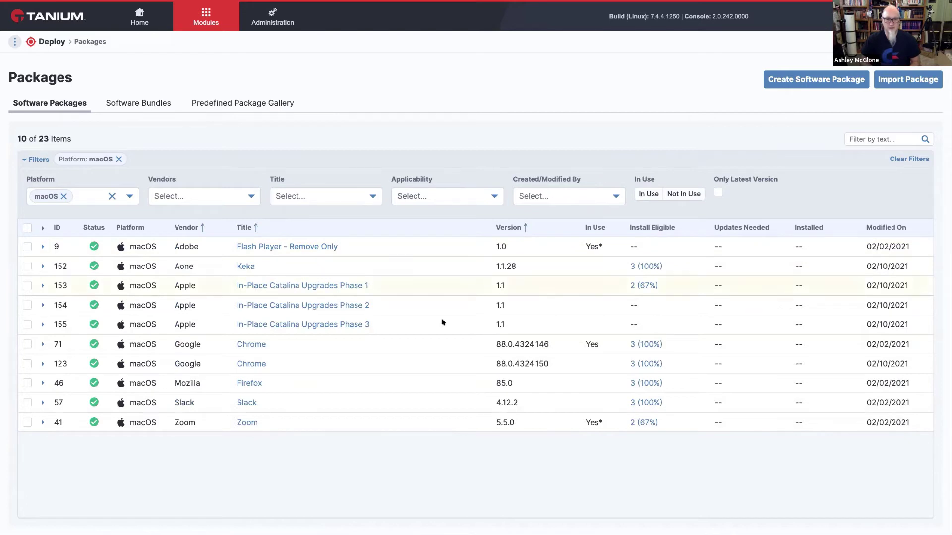
left_click(251, 364)
scroll(371, 377, "down", 3)
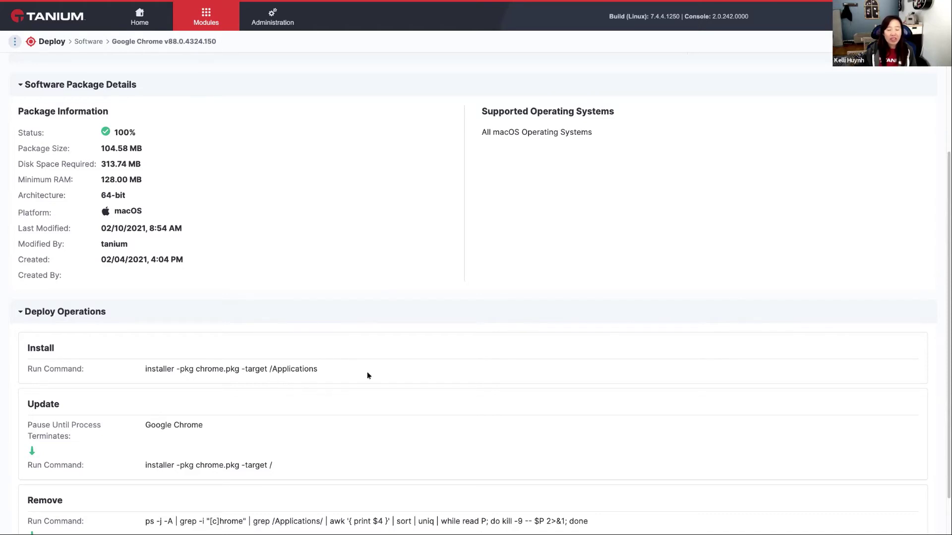
scroll(404, 401, "down", 2)
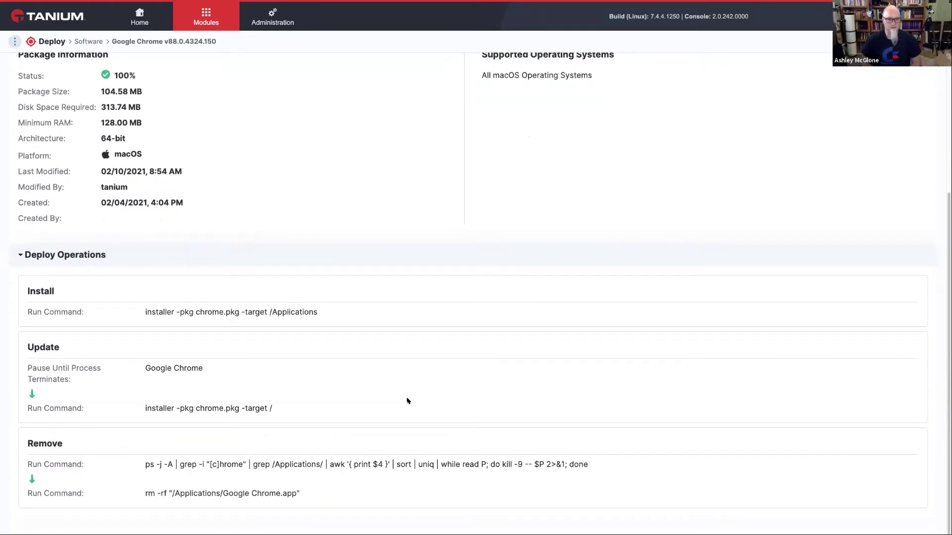
scroll(407, 400, "up", 6)
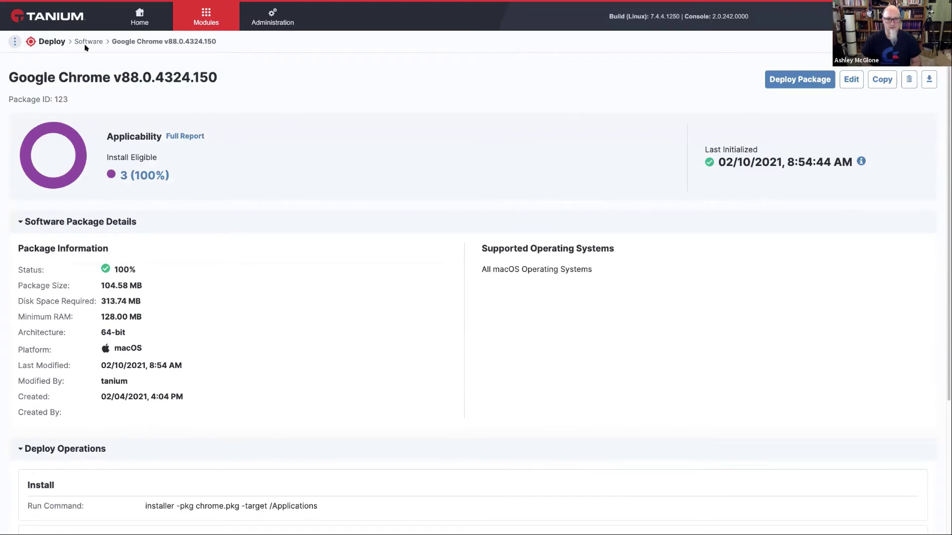
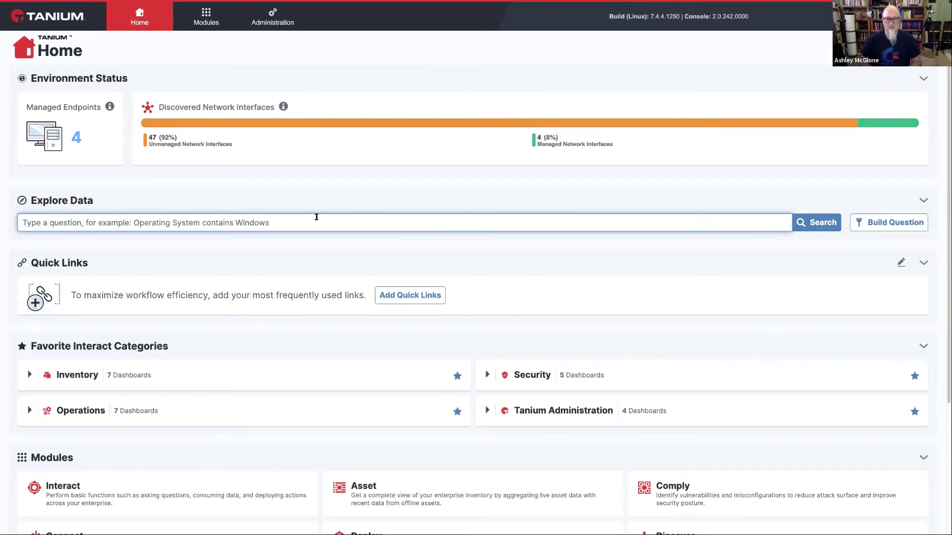
- Search for "patch list applicability" and run the Patch - Patch List Applicability question against all machines
type("pat")
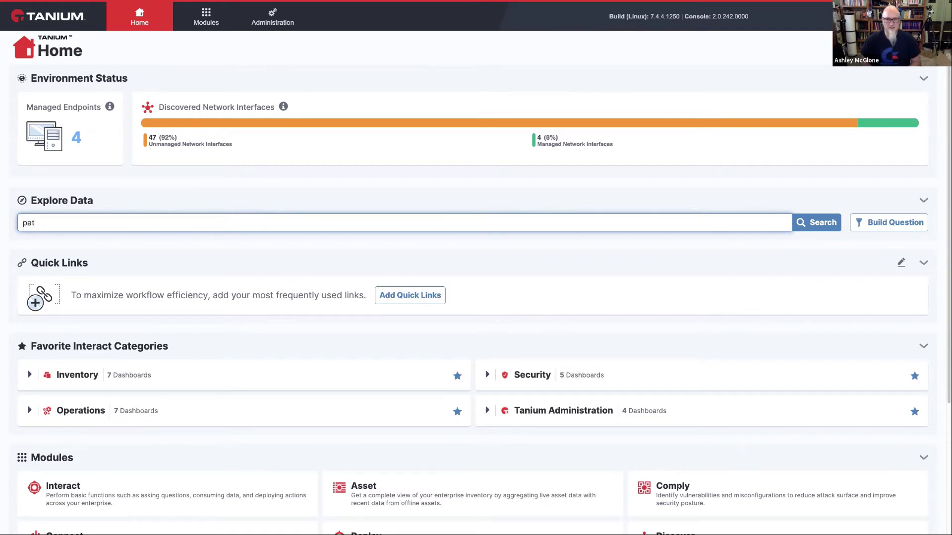
type("ch list applicability")
key("Return")
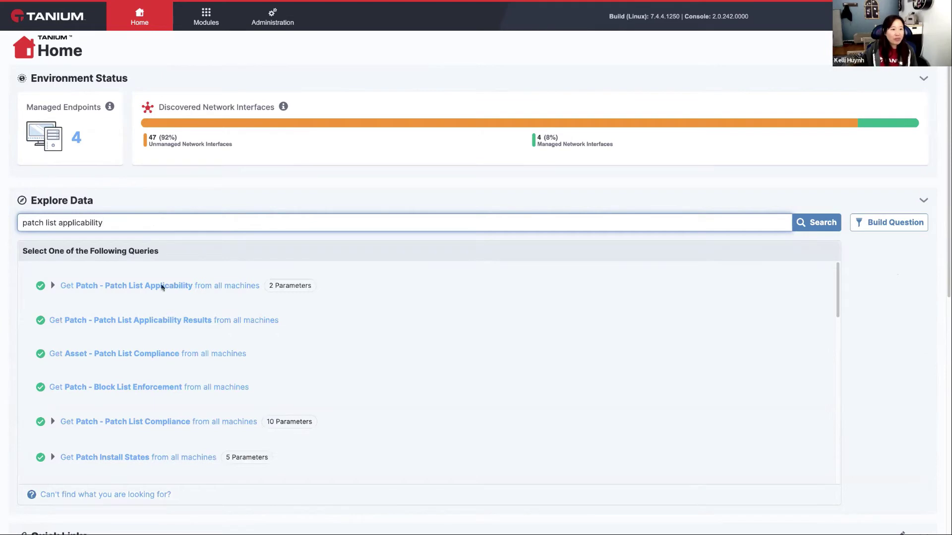
left_click(85, 286)
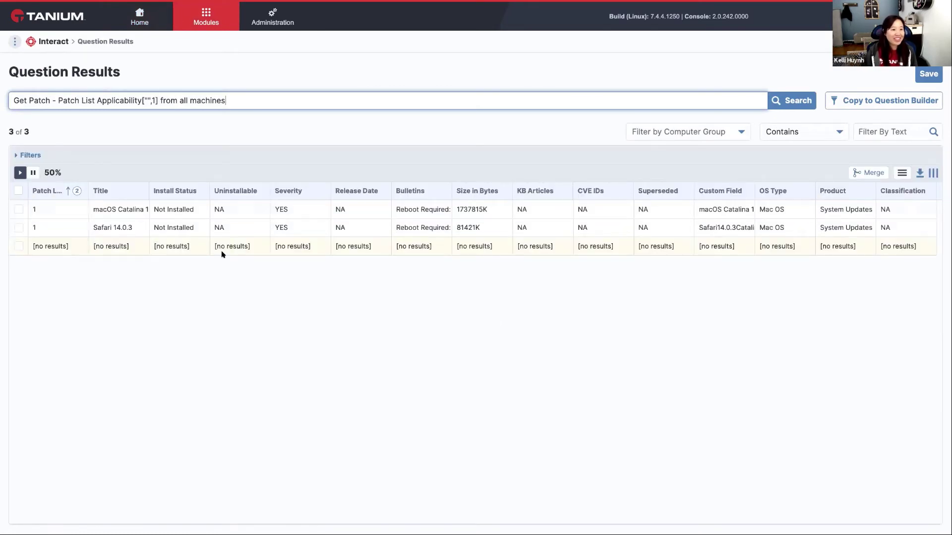
- Sort the question results by Title in descending order and widen the Title column
left_click(121, 191)
left_click(121, 191)
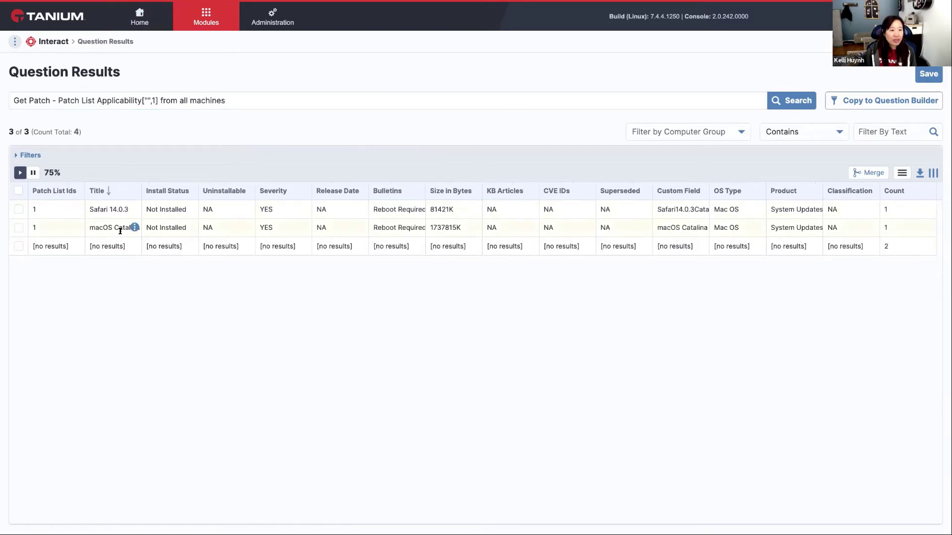
left_click_drag(141, 191, 202, 196)
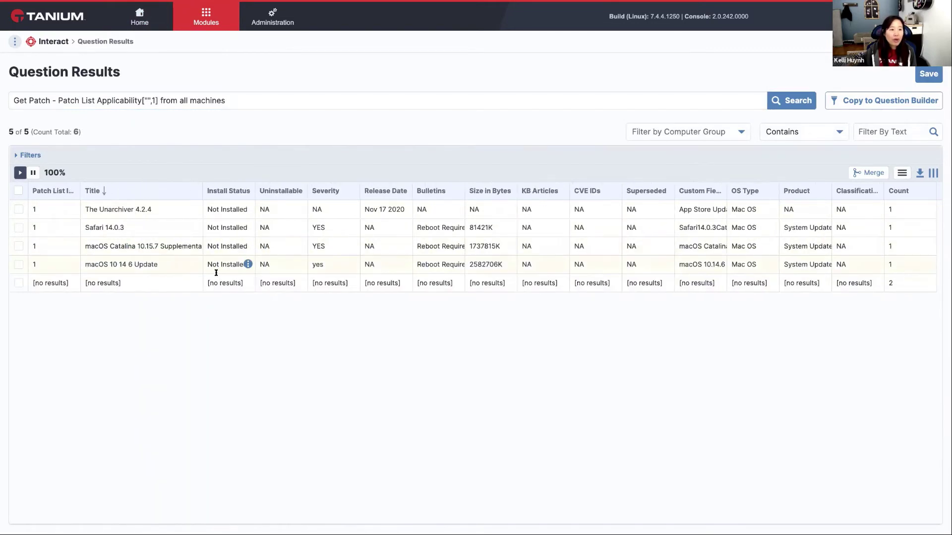
- Widen the Custom Field column and select the macOS Catalina 10.15.7 update row in the results
mouse_move(151, 268)
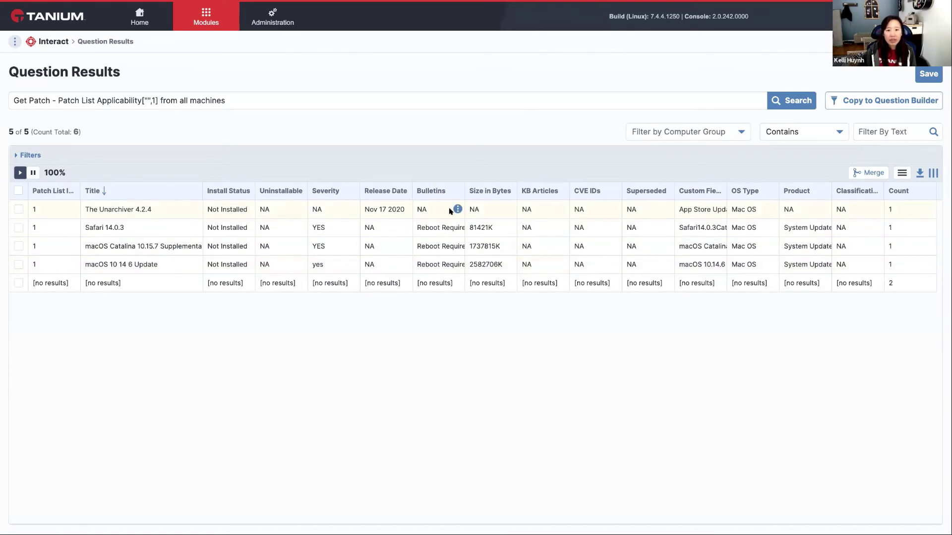
left_click_drag(724, 189, 772, 191)
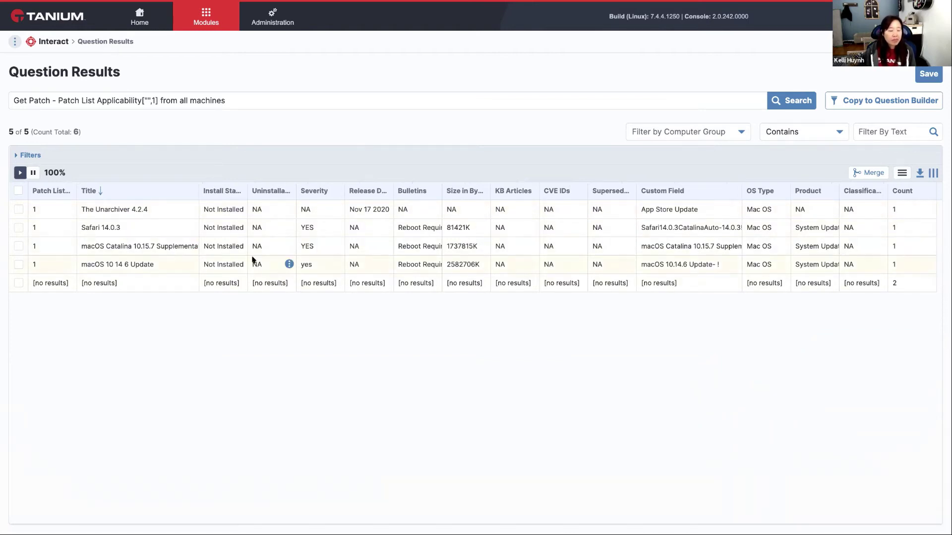
left_click(19, 246)
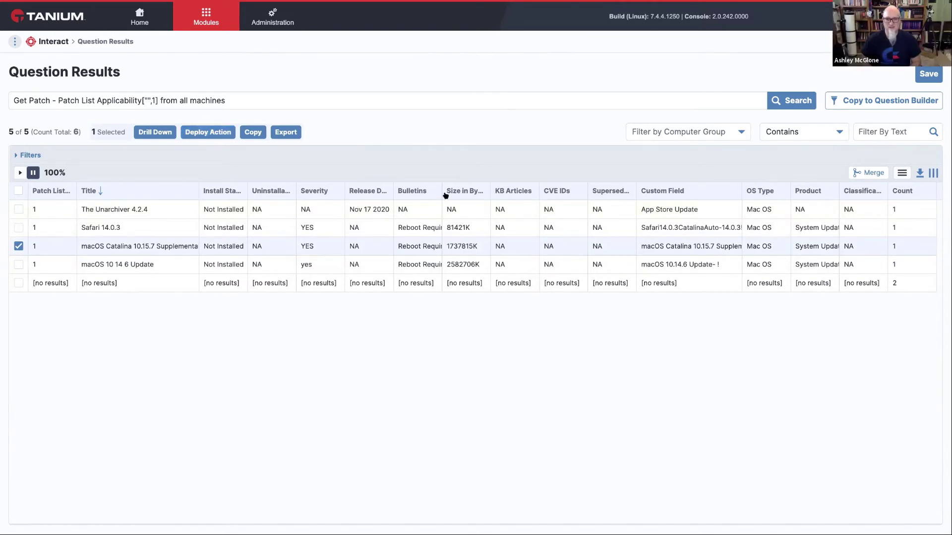
- Show the Urls and Files columns in the patch applicability results and widen the Bulletins and Files columns
left_click_drag(439, 191, 486, 184)
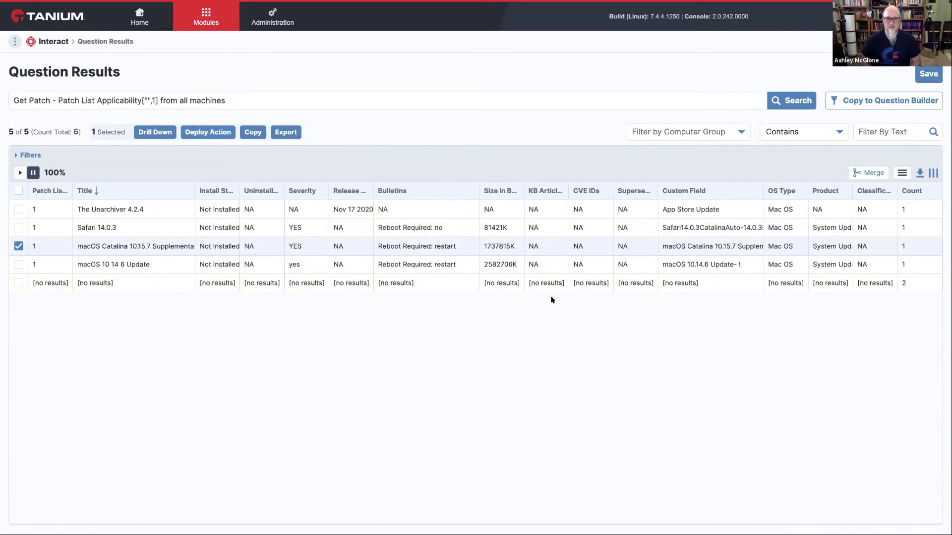
left_click(934, 172)
scroll(798, 235, "down", 3)
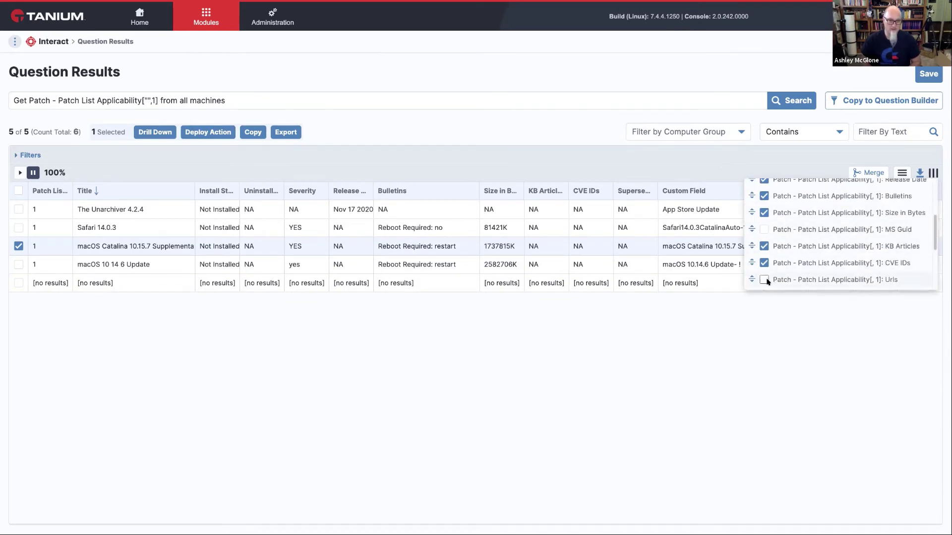
left_click(764, 280)
scroll(766, 258, "down", 1)
left_click(764, 271)
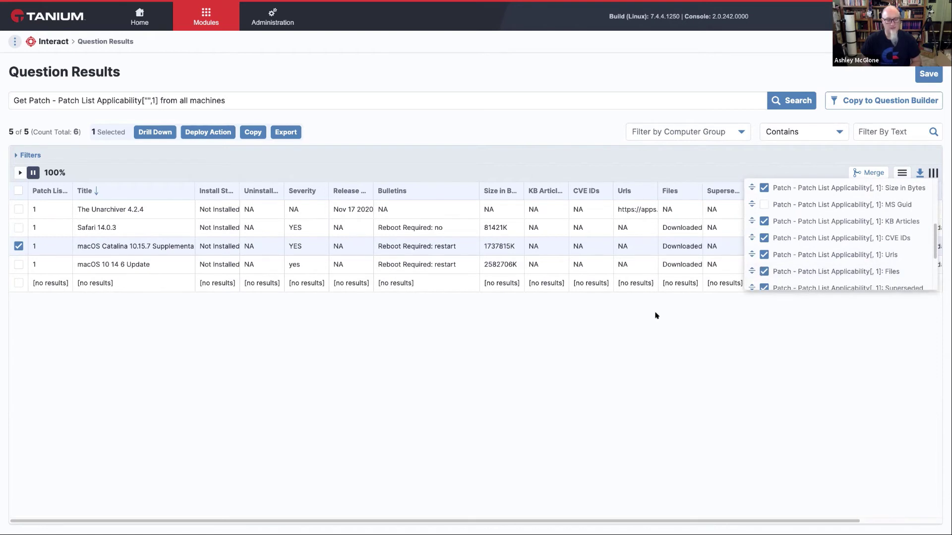
left_click(667, 329)
left_click_drag(701, 187, 747, 188)
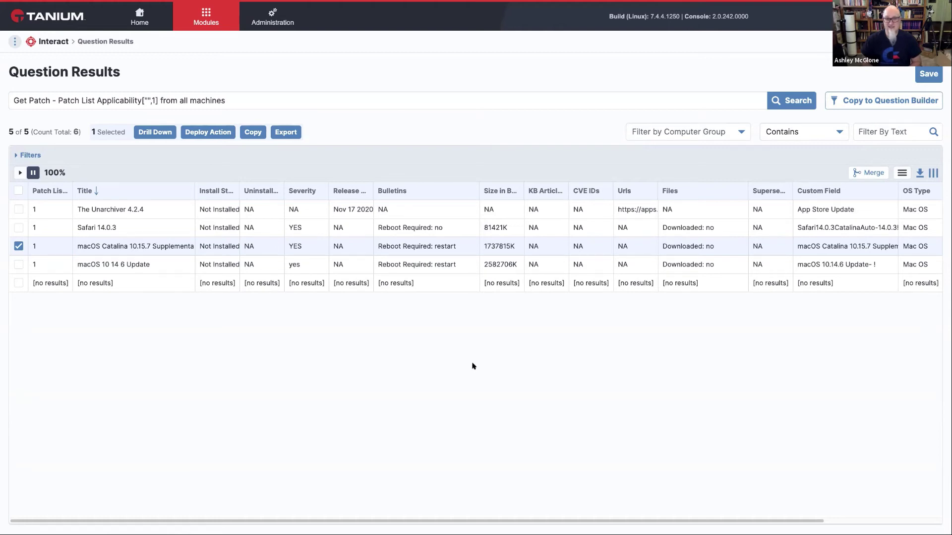
- Search for "installed applications", run the Installed Applications question against all machines and look through the application names, versions and counts
left_click(252, 95)
triple_click(252, 95)
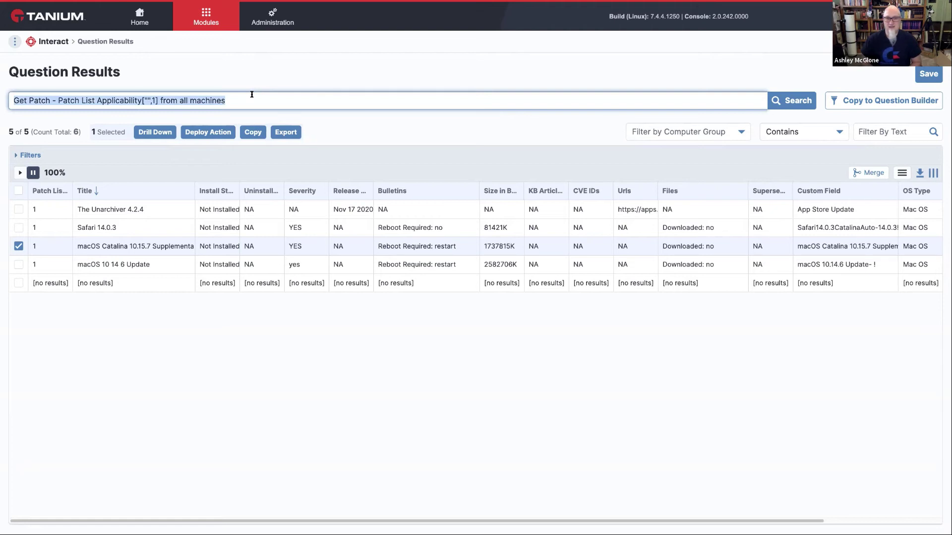
type("installer")
type(" applications")
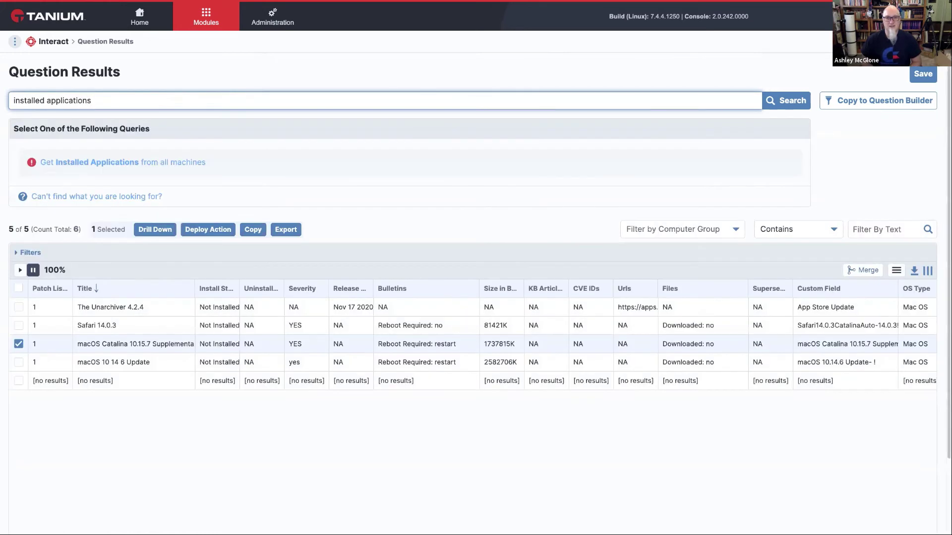
left_click(128, 157)
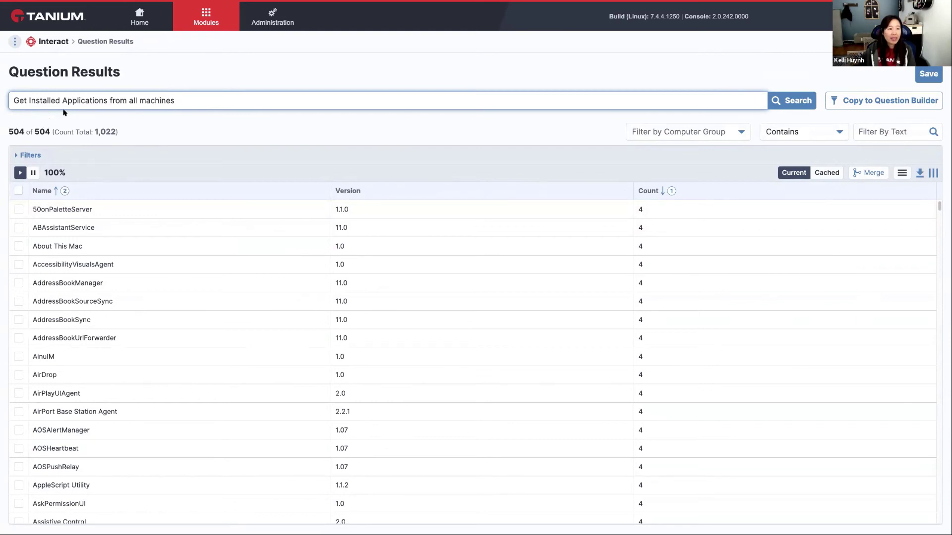
scroll(180, 243, "down", 3)
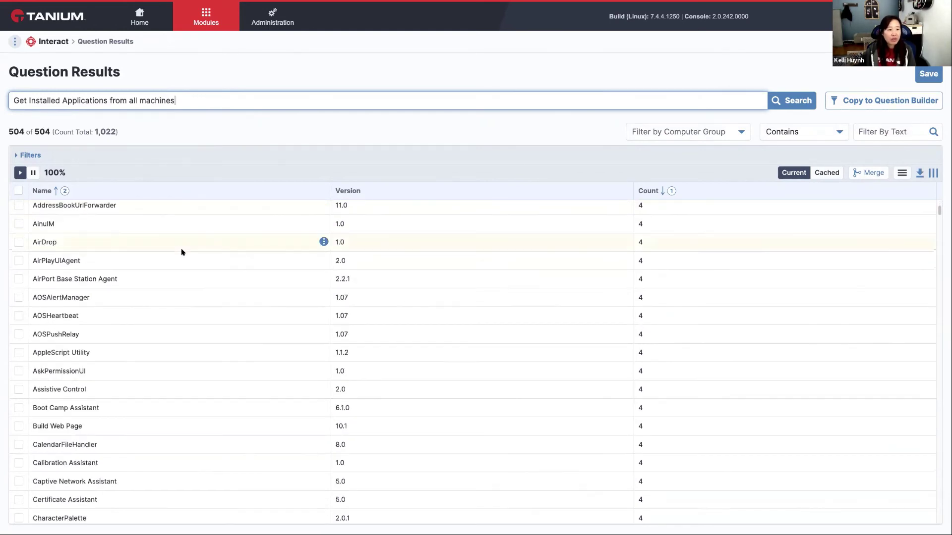
scroll(186, 252, "down", 5)
scroll(186, 253, "down", 20)
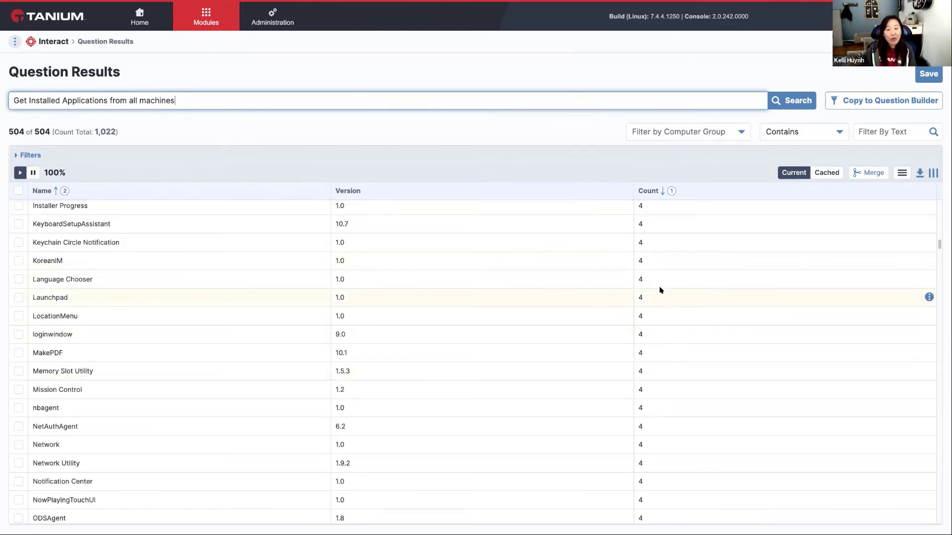
scroll(664, 287, "down", 6)
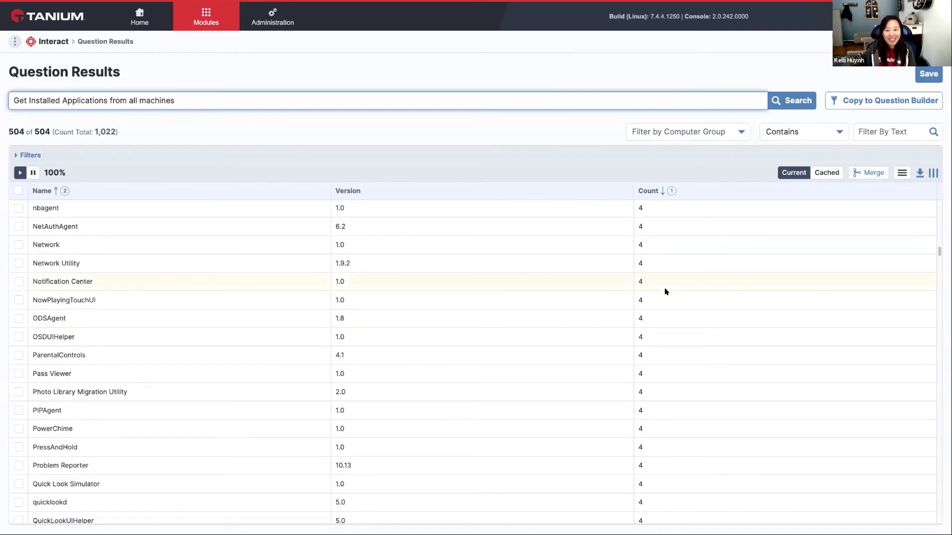
scroll(164, 327, "up", 6)
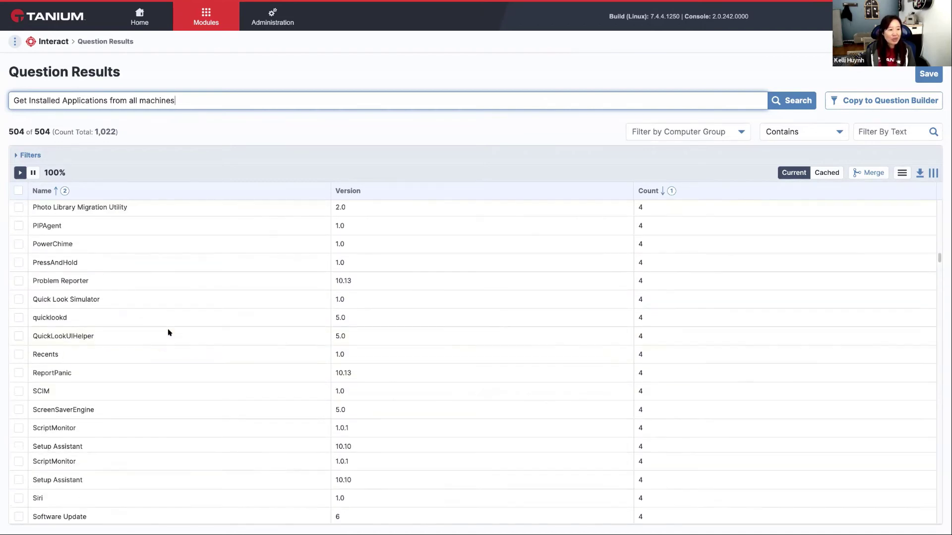
scroll(164, 287, "up", 20)
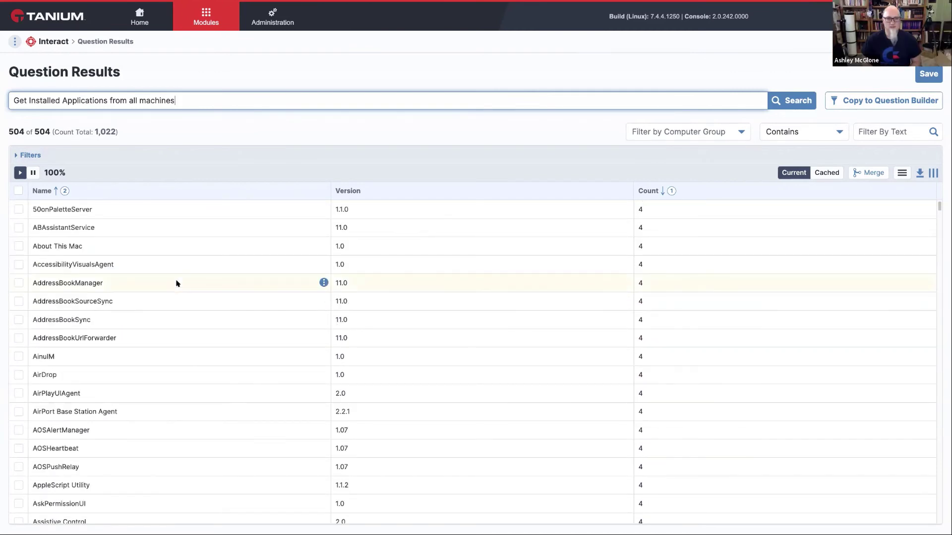
- Search for "disk size" and run the Disk Drives question against all machines
triple_click(439, 97)
type("disk")
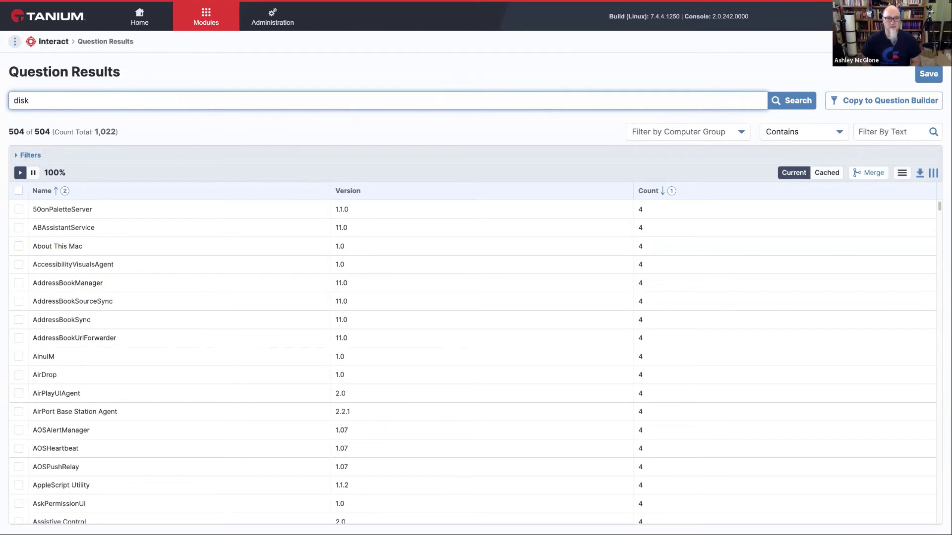
type(" d")
key("BackSpace")
type("size")
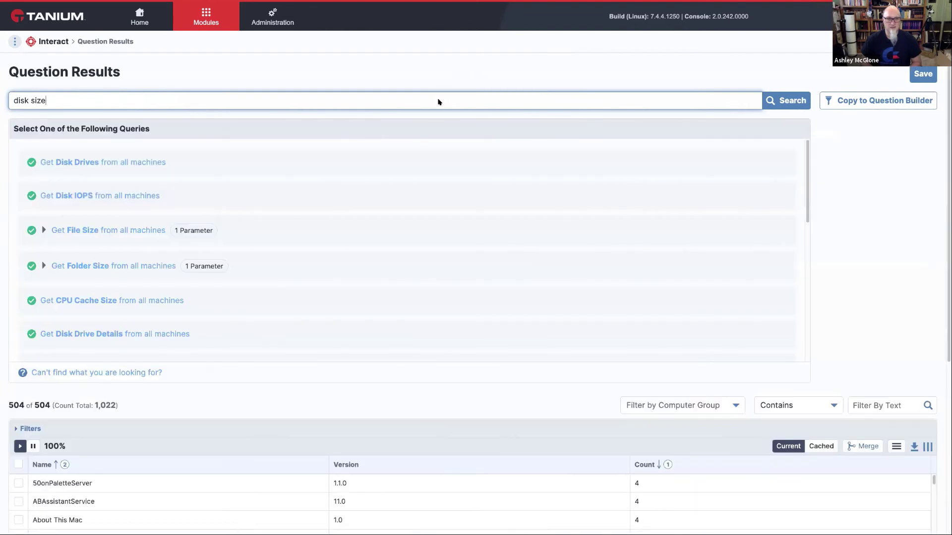
left_click(148, 164)
triple_click(72, 102)
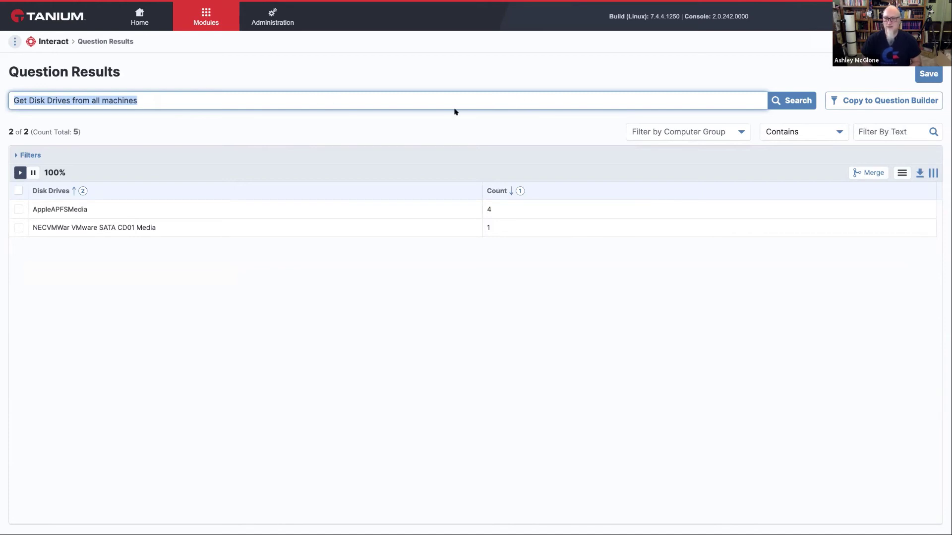
- Switch to the Reveal module, review its data findings by rule set and open the PCI rule set
mouse_move(205, 17)
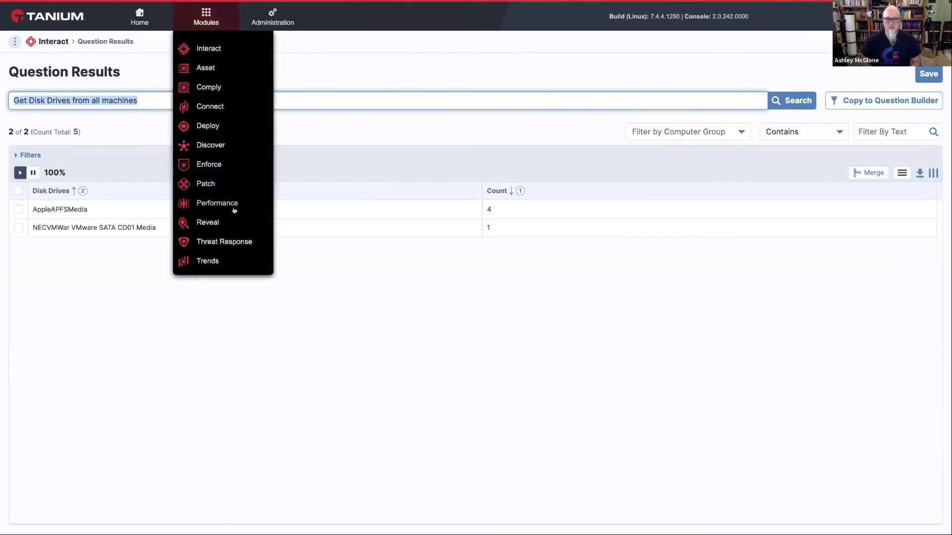
left_click(231, 219)
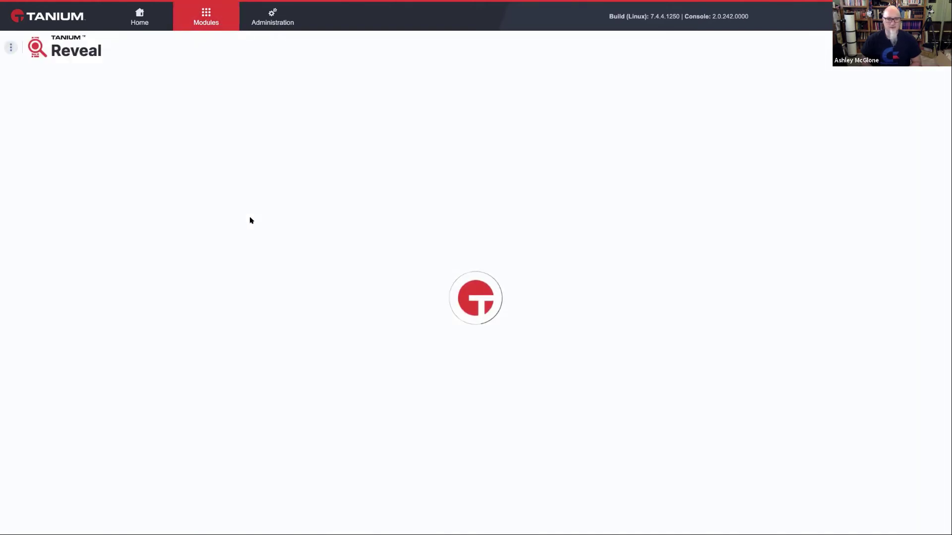
scroll(179, 303, "down", 8)
scroll(178, 303, "up", 5)
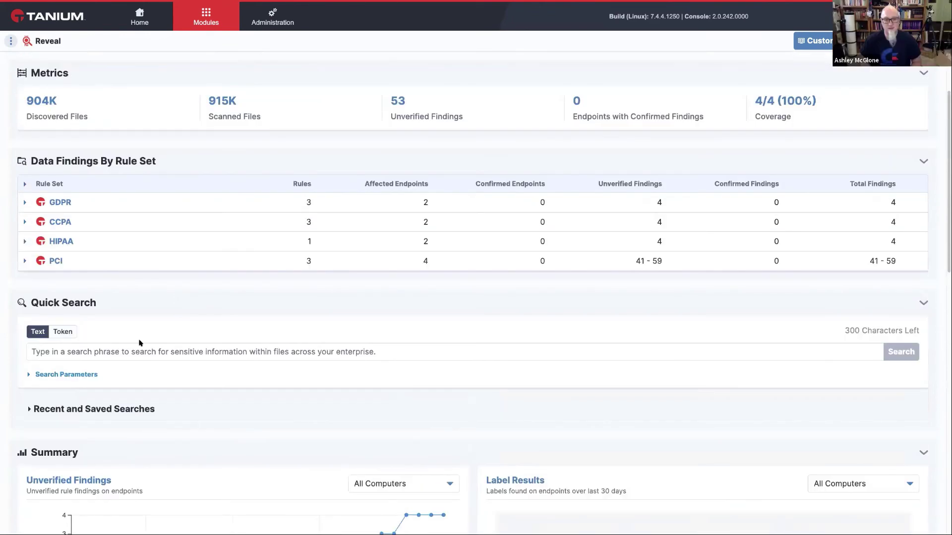
scroll(162, 341, "up", 2)
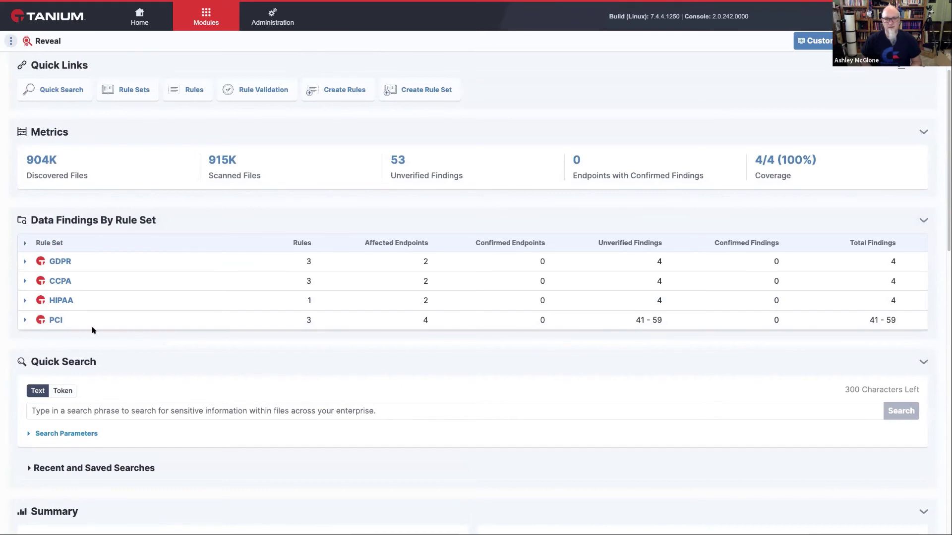
left_click(56, 320)
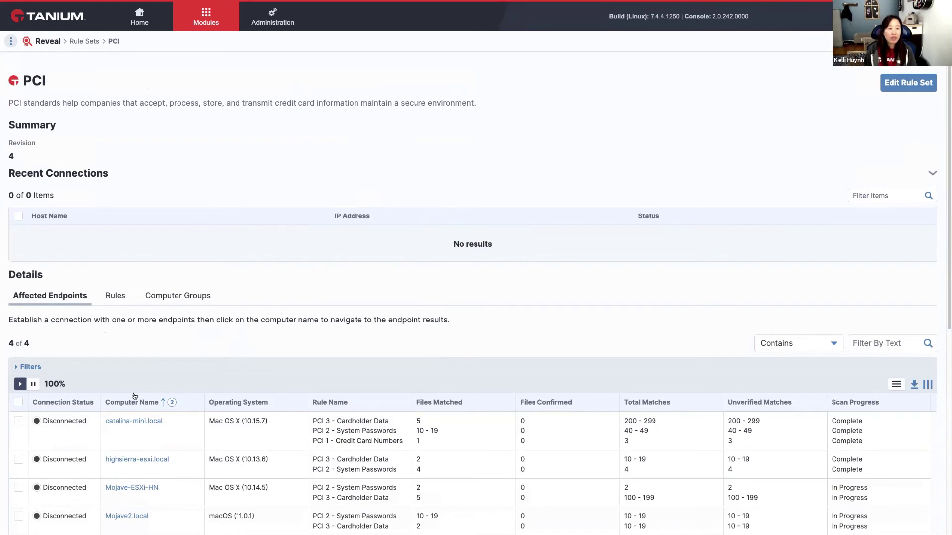
- Connect to the affected endpoint Mojave-ESXi-HN and open its list of files matching the PCI rule set
scroll(74, 446, "down", 1)
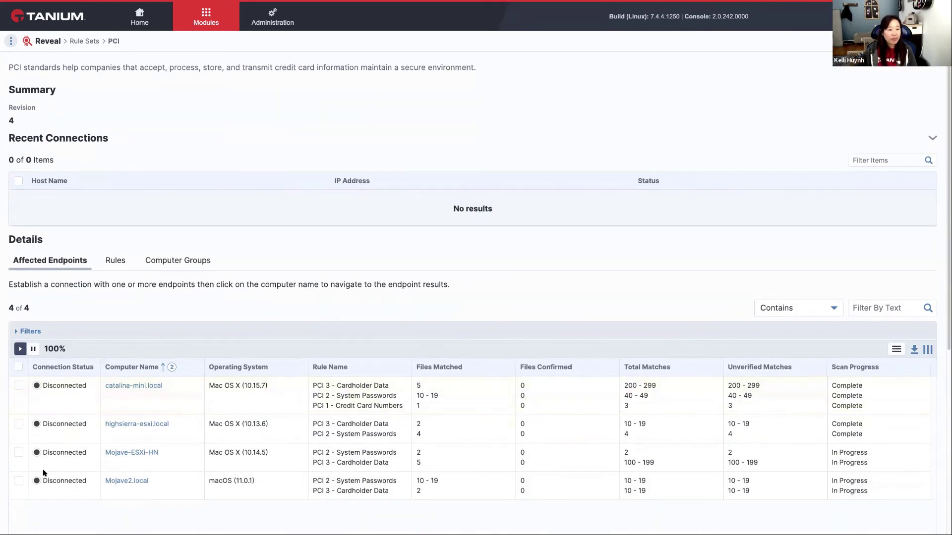
left_click(19, 453)
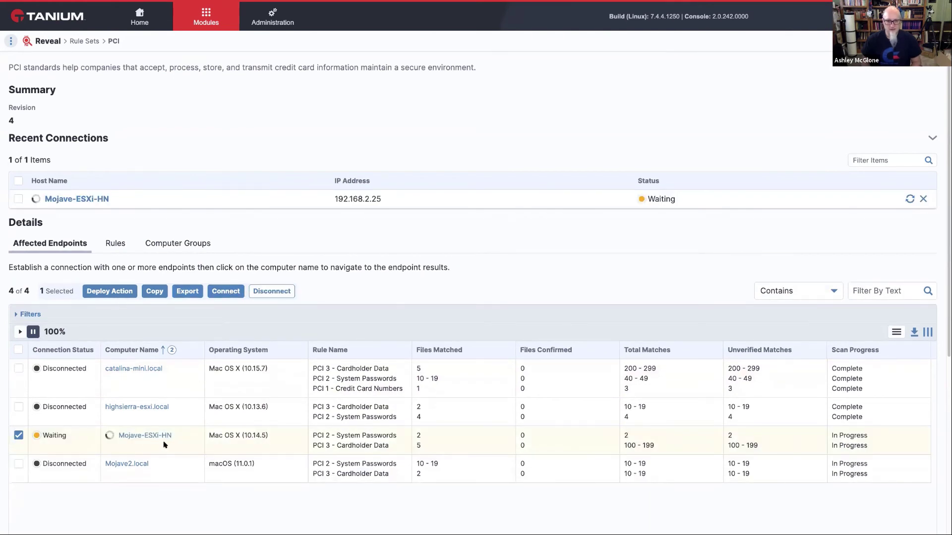
left_click(129, 436)
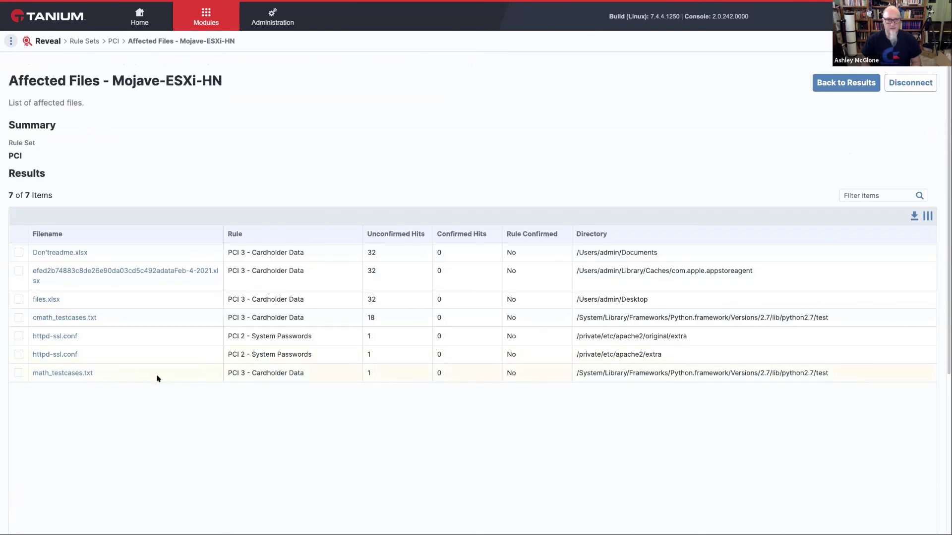
- Open the file snippets of the cached efed2b74883c8de26e90da03cd5c492adataFeb-4-2021.xlsx and examine the Credit Card pattern matches
left_click(52, 271)
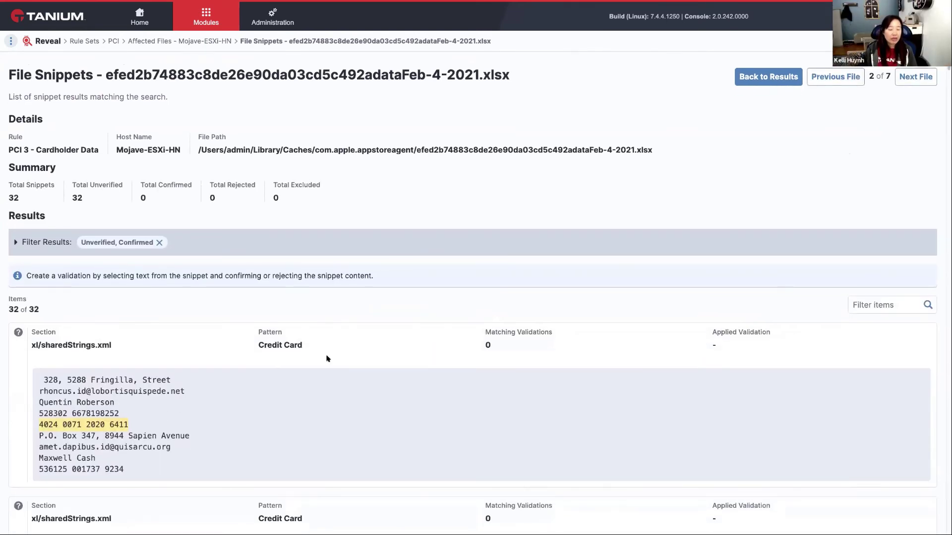
scroll(189, 417, "down", 5)
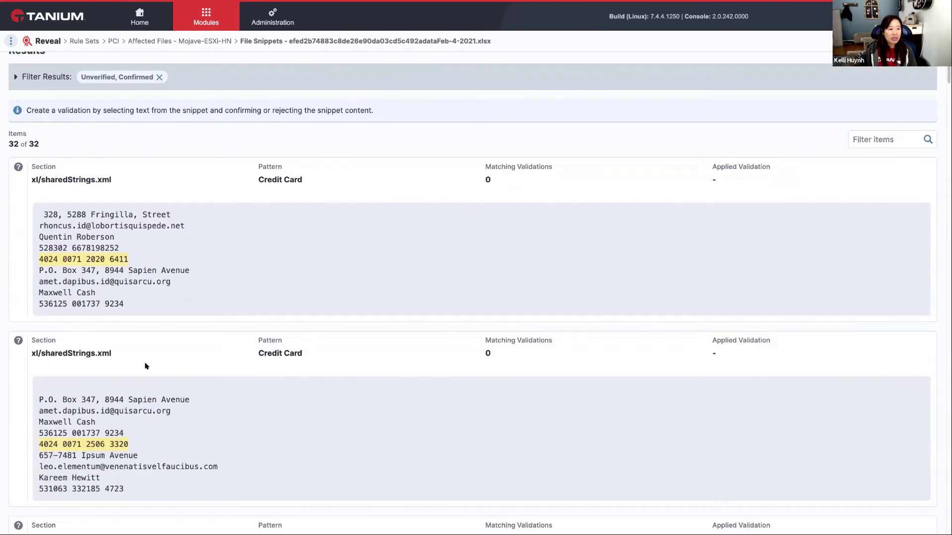
scroll(145, 366, "down", 10)
scroll(157, 322, "down", 3)
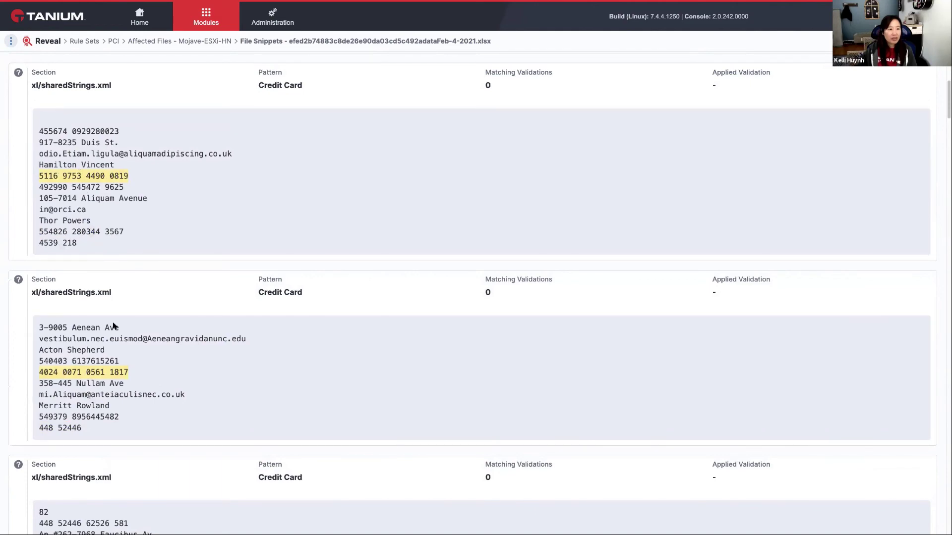
scroll(250, 383, "down", 14)
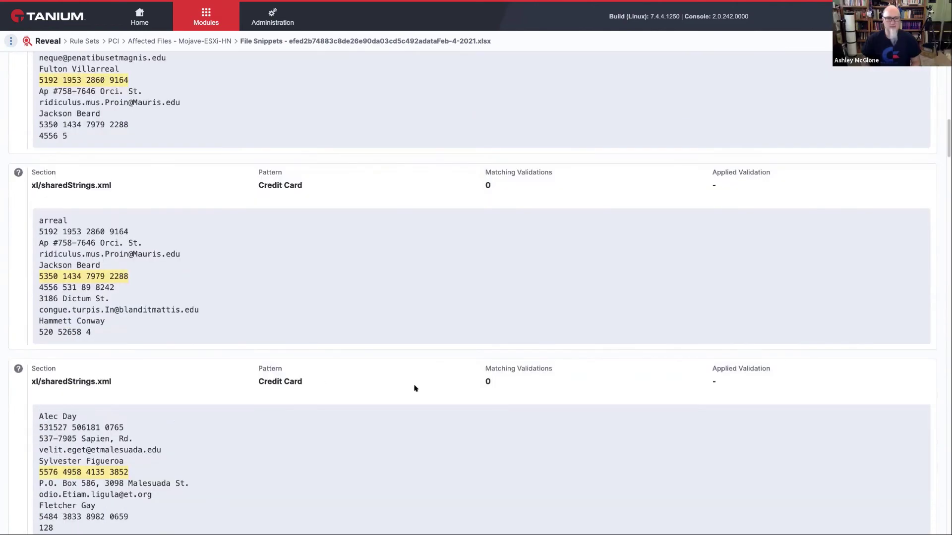
scroll(270, 367, "up", 18)
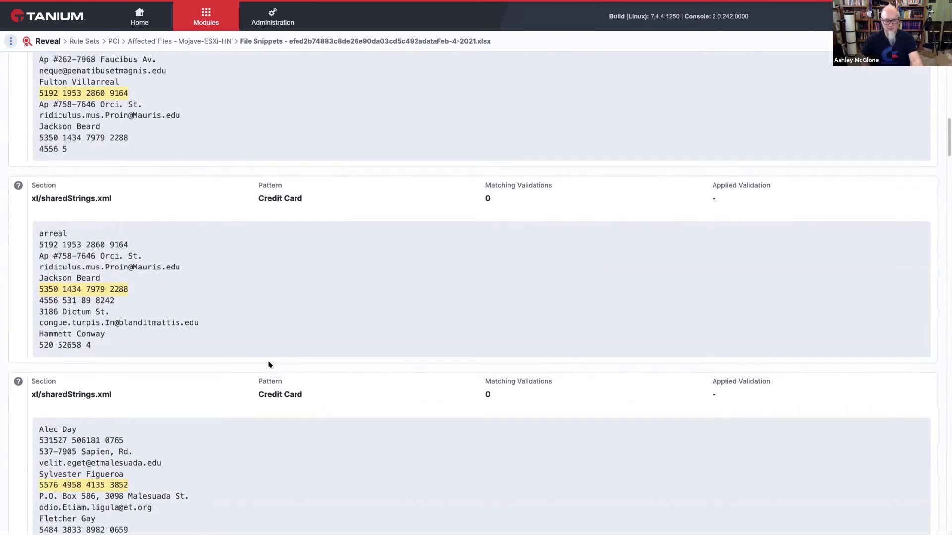
scroll(270, 364, "up", 9)
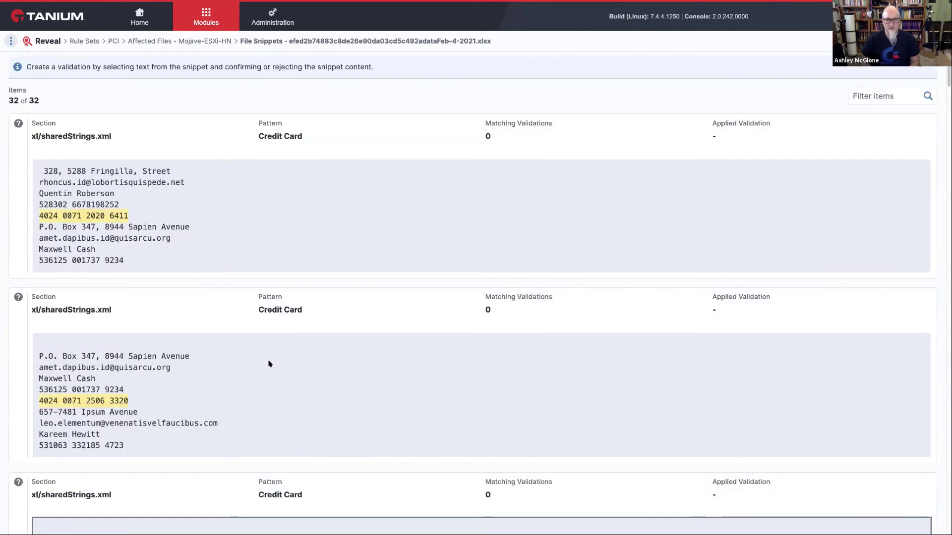